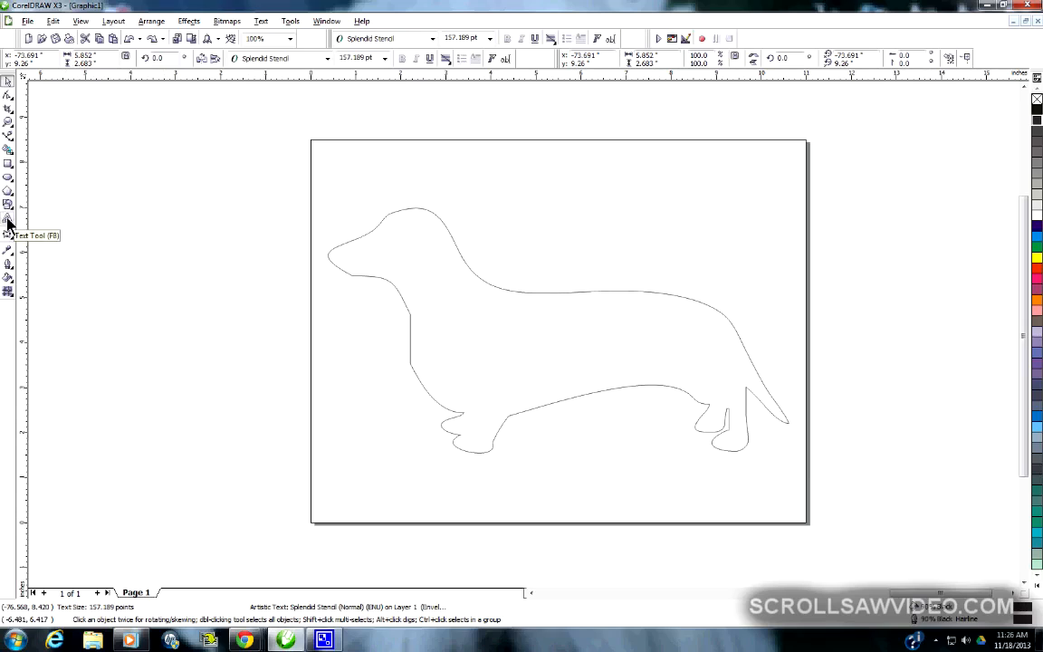
Set the default artistic text font to bubbleboddy and add the text TOMMY above the dog's back
click(7, 222)
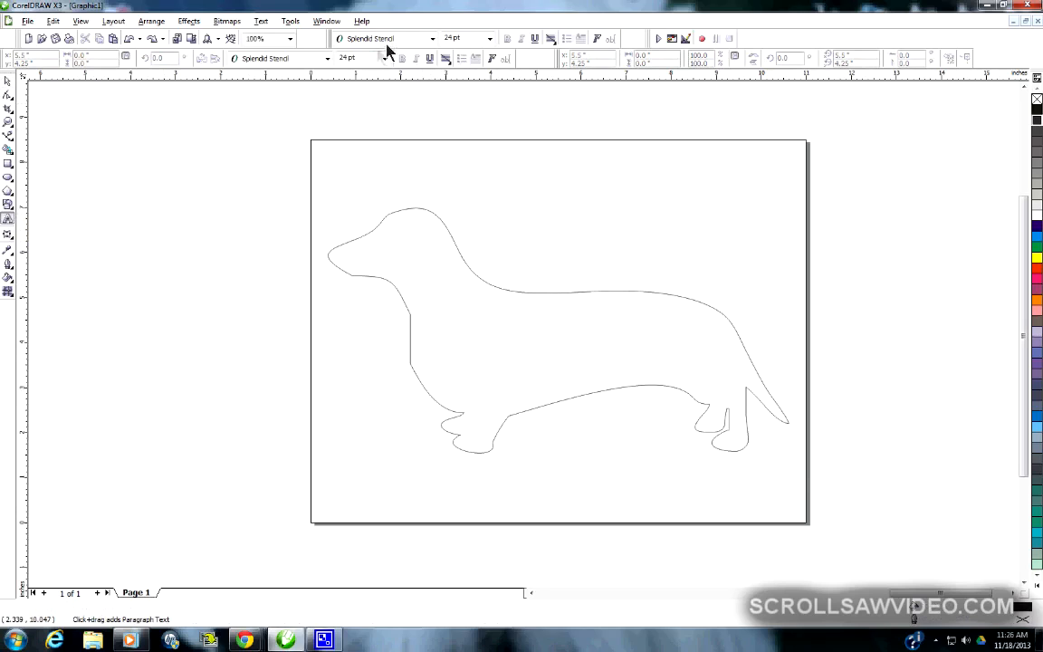
click(431, 39)
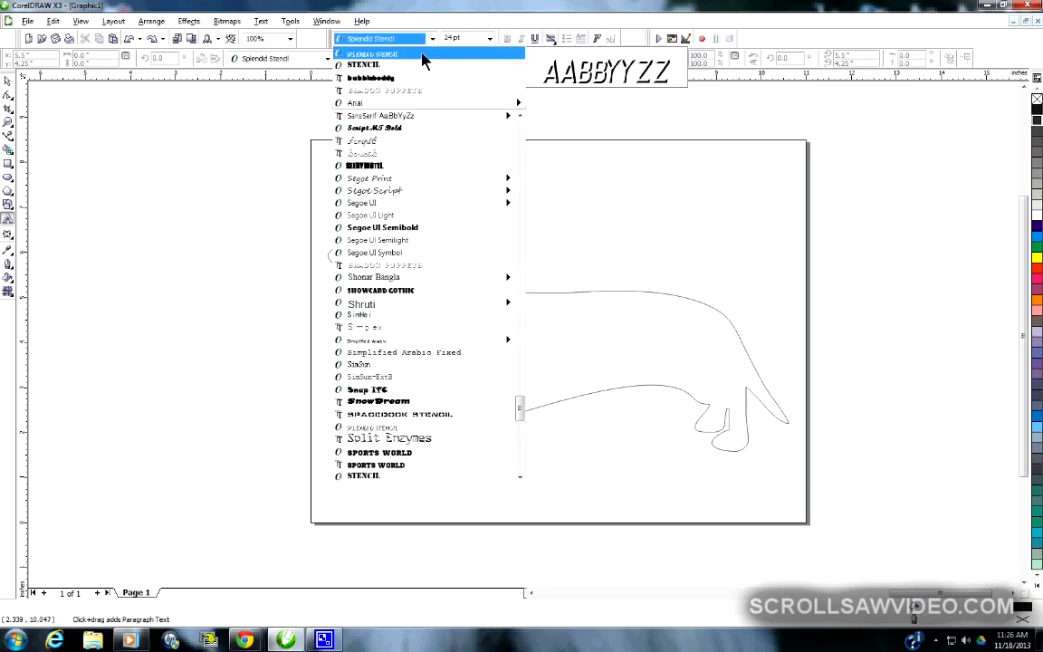
mouse_move(406, 306)
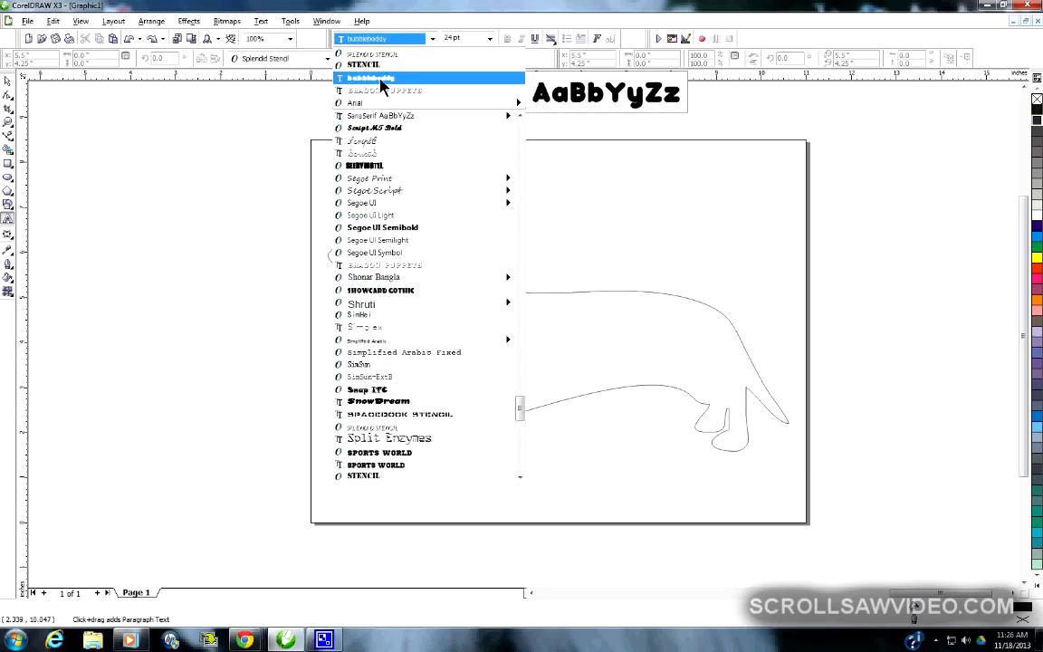
click(349, 79)
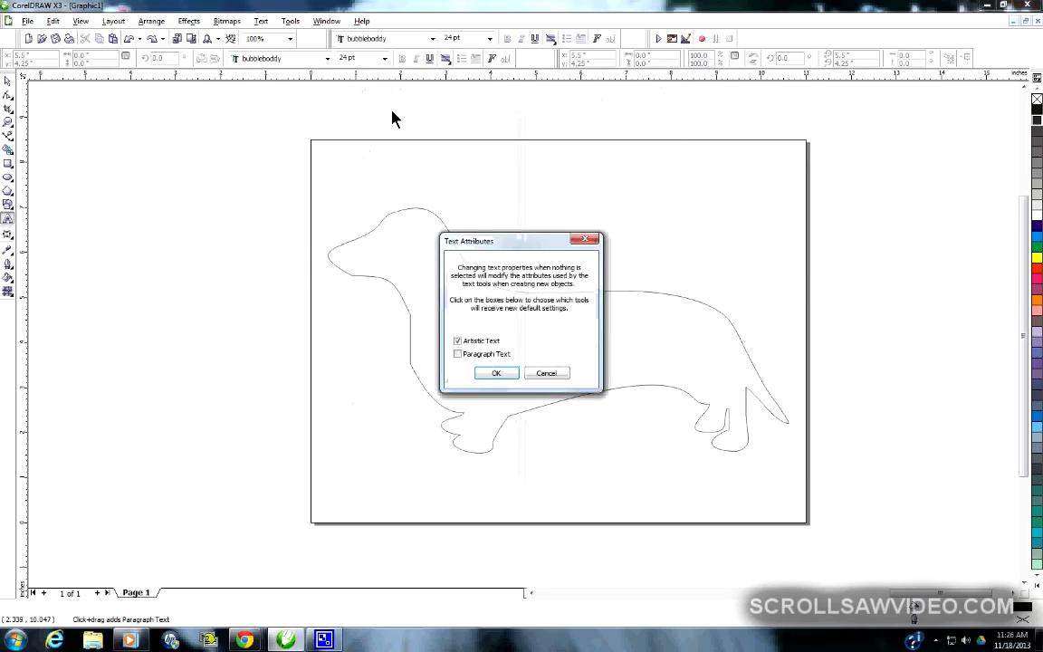
click(494, 372)
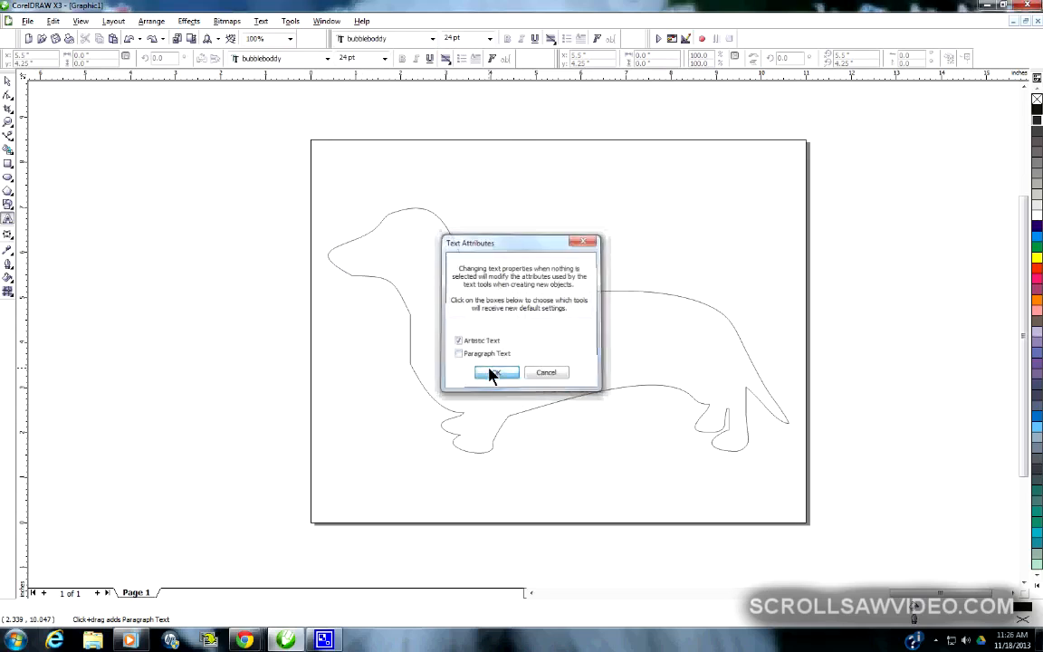
click(488, 219)
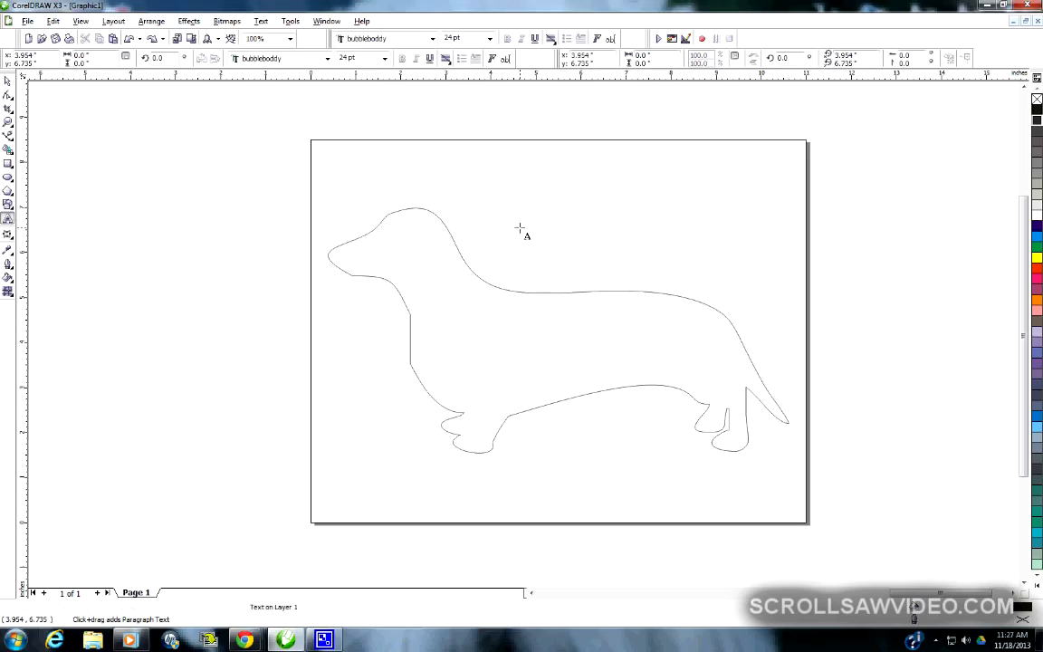
text(TOMMY)
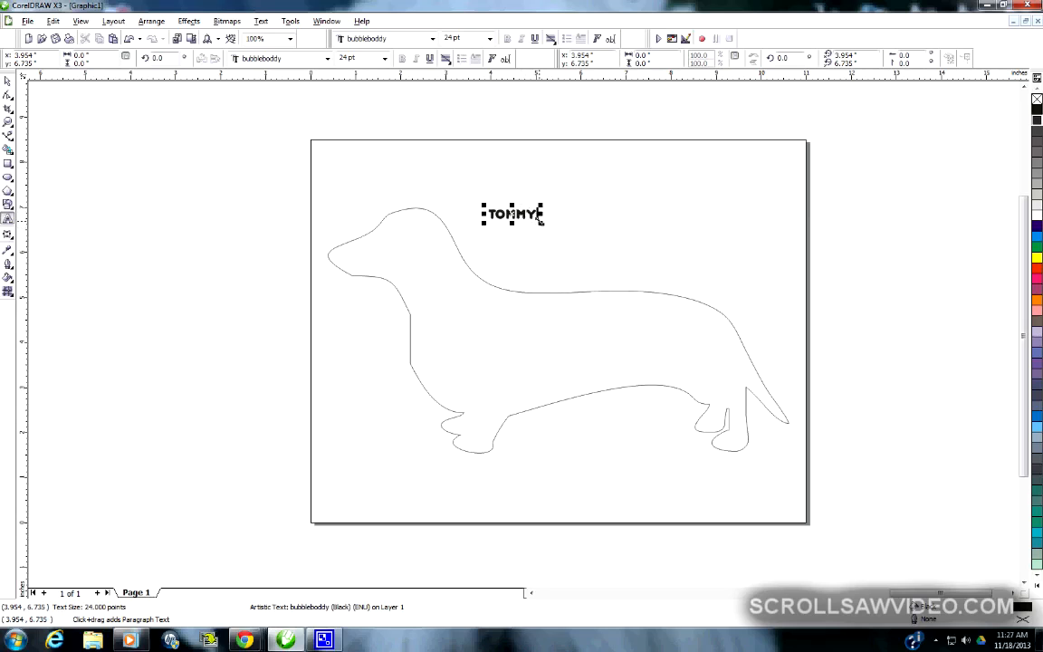
Enlarge the TOMMY text to about 5.5 inches wide and move it inside the dog's body
drag(541, 222, 751, 307)
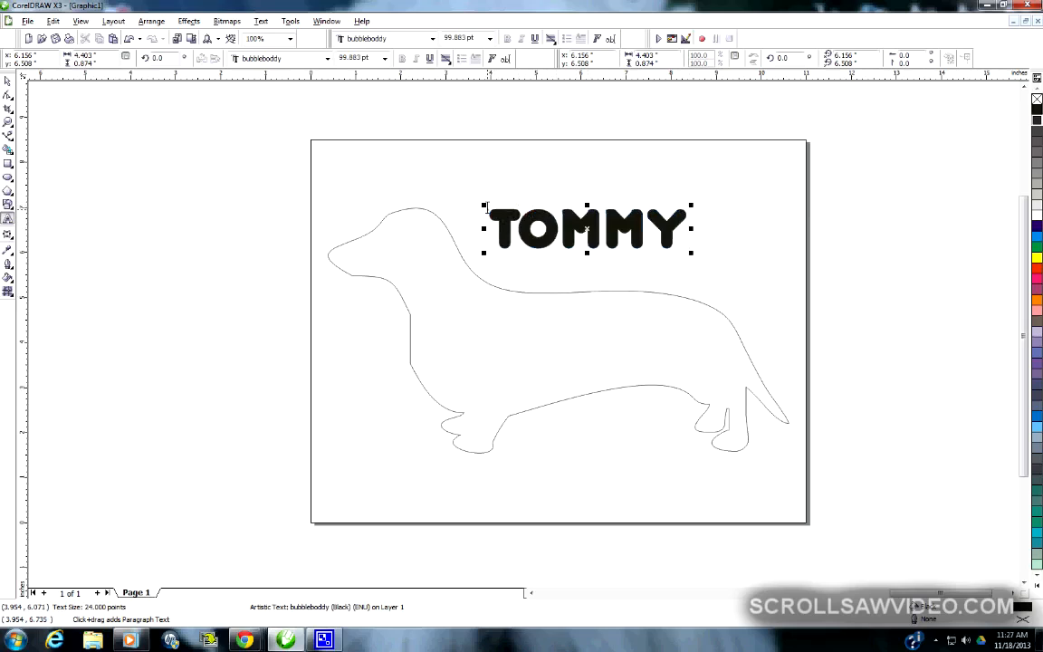
drag(484, 206, 435, 195)
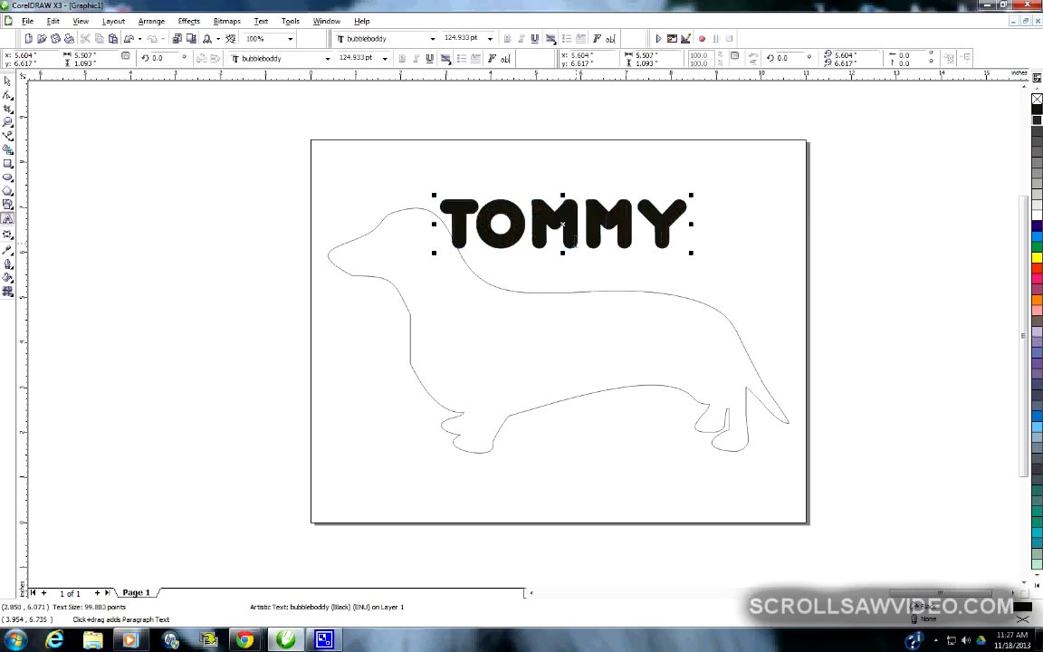
drag(561, 223, 558, 344)
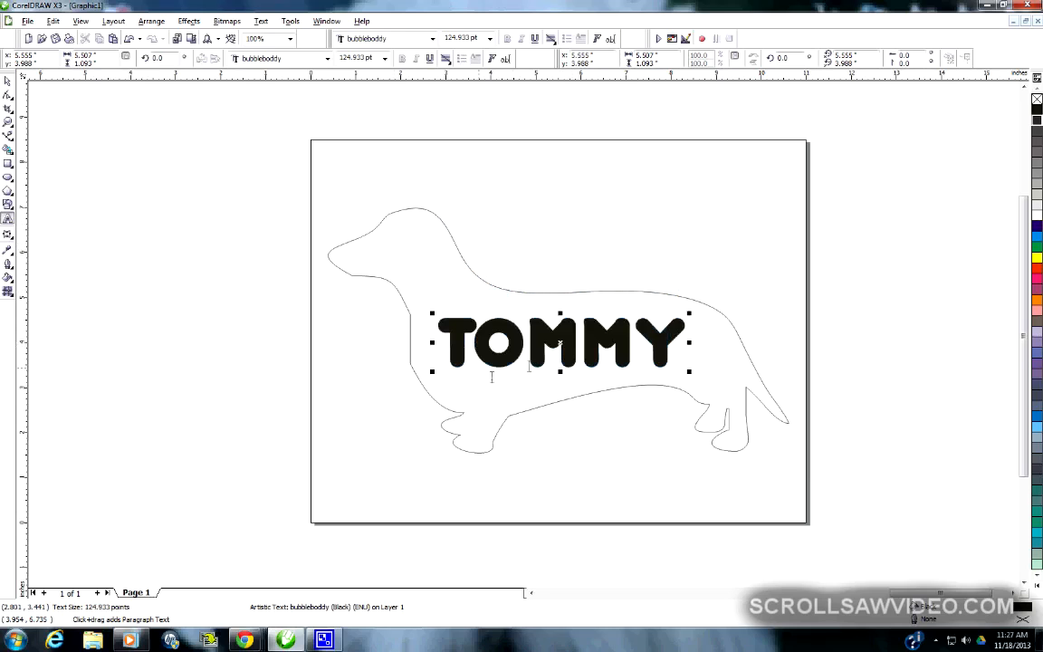
click(578, 344)
Give the TOMMY text a white fill and a 90% black hairline outline
click(8, 80)
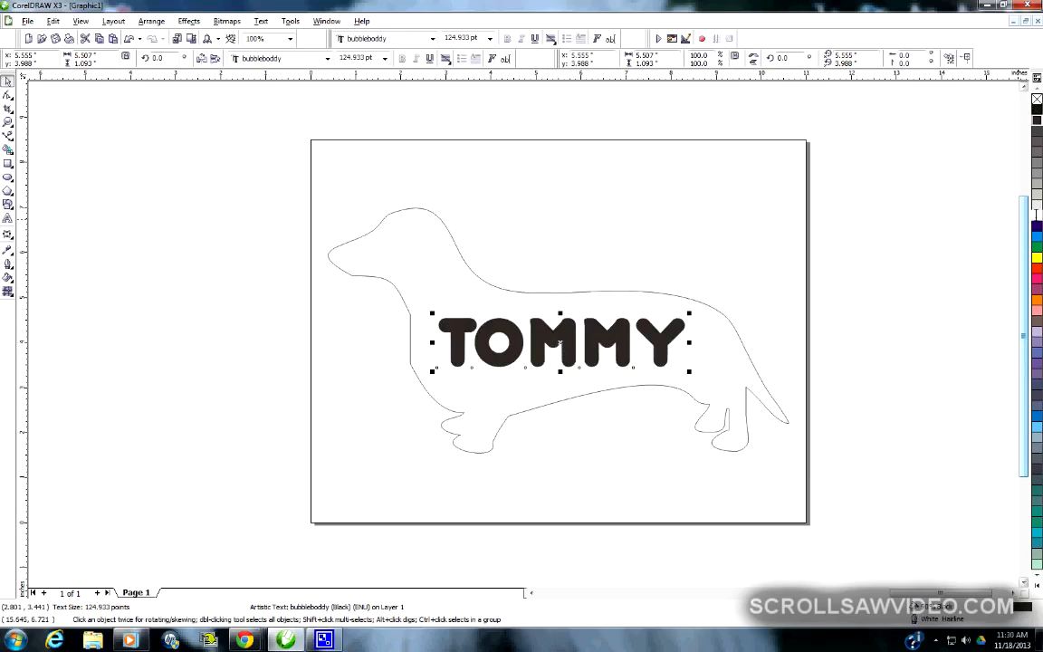
click(1036, 210)
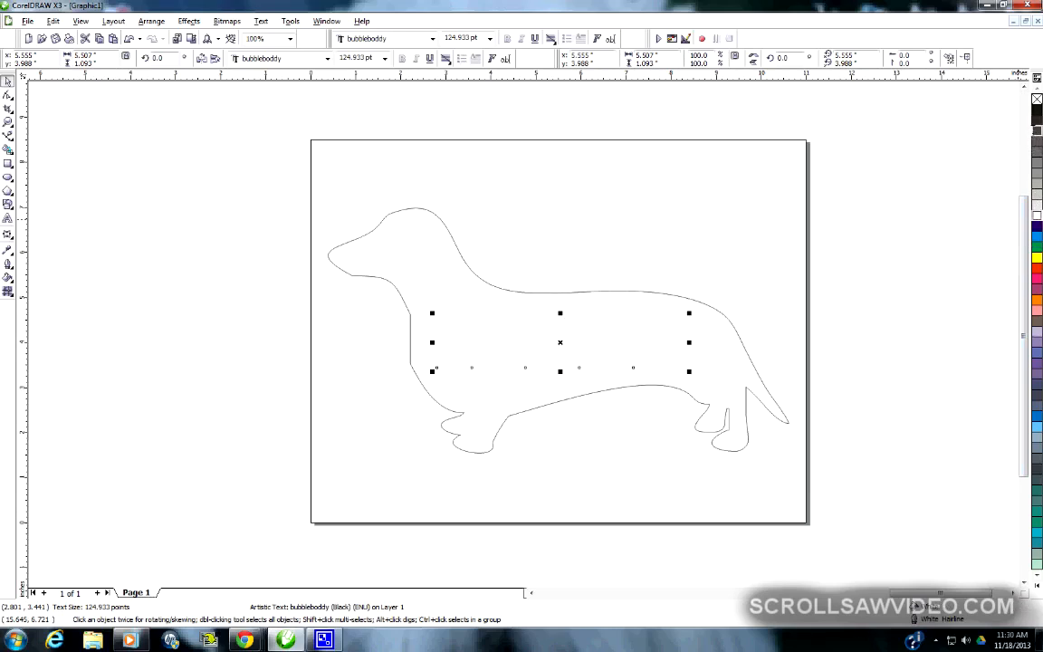
right_click(1034, 117)
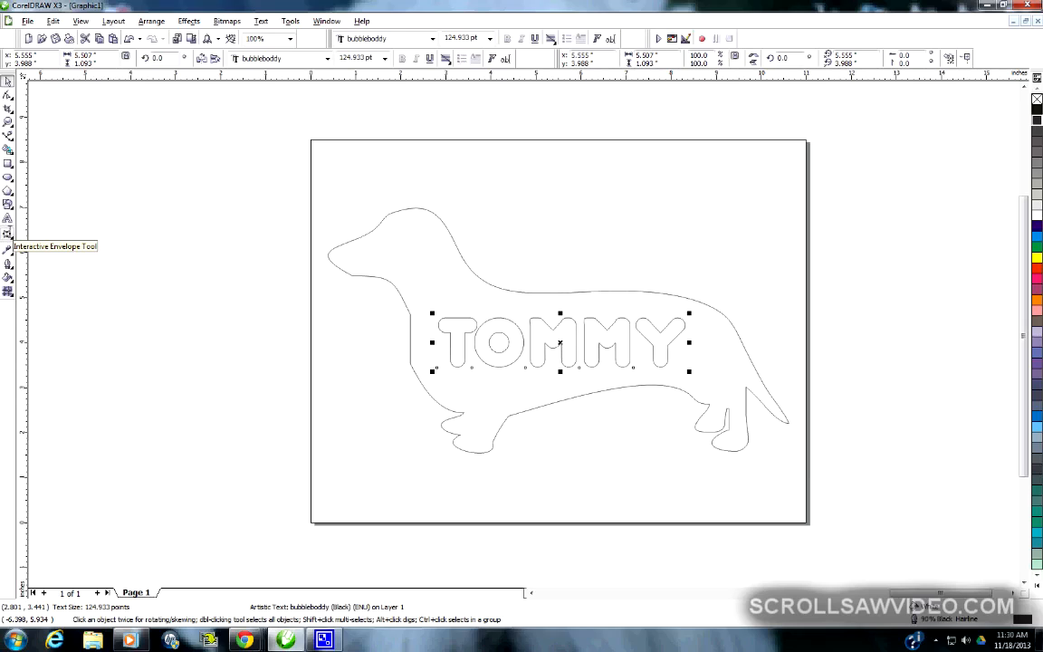
Apply an interactive envelope to the TOMMY text and pull its side and corner nodes outward toward the dog's chest and rump
click(7, 233)
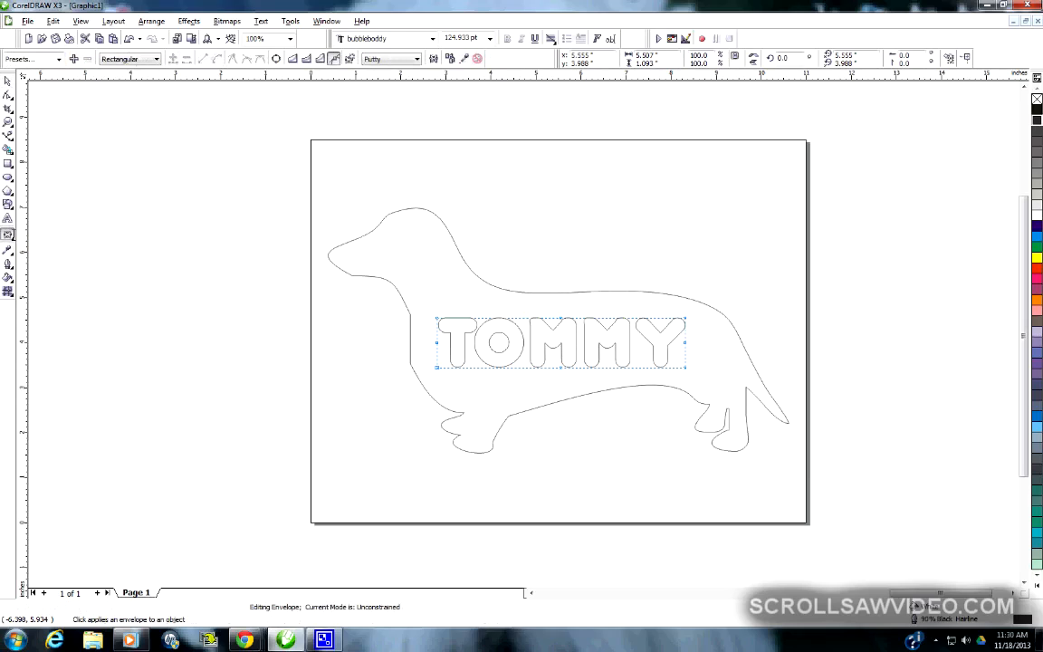
click(7, 233)
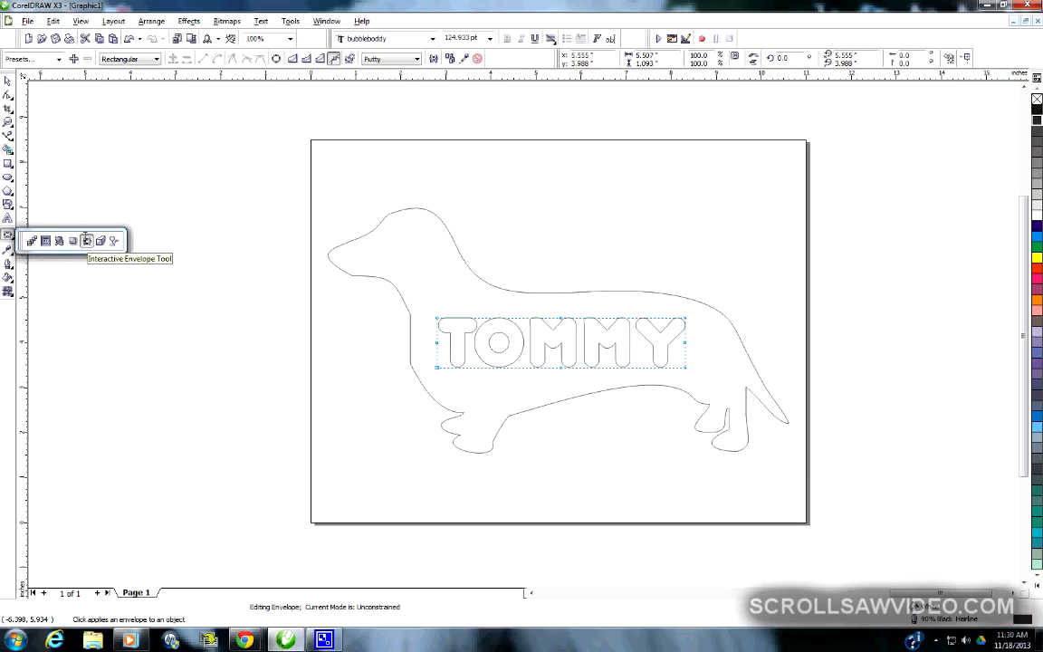
click(86, 240)
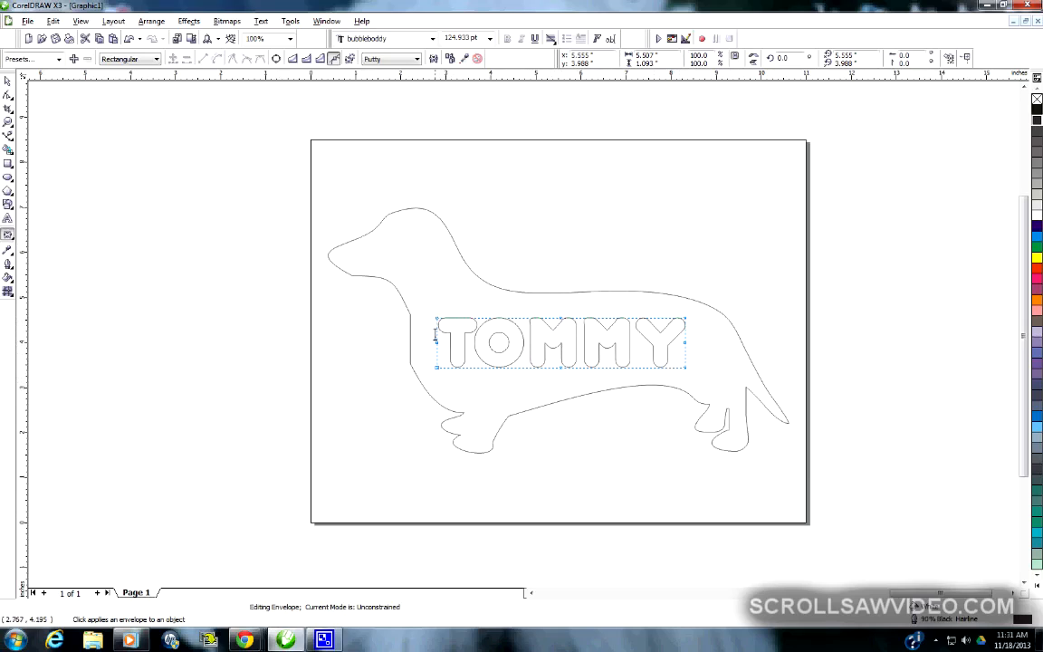
drag(436, 343, 422, 344)
drag(686, 342, 723, 369)
drag(694, 321, 713, 318)
drag(437, 319, 416, 305)
drag(437, 366, 426, 370)
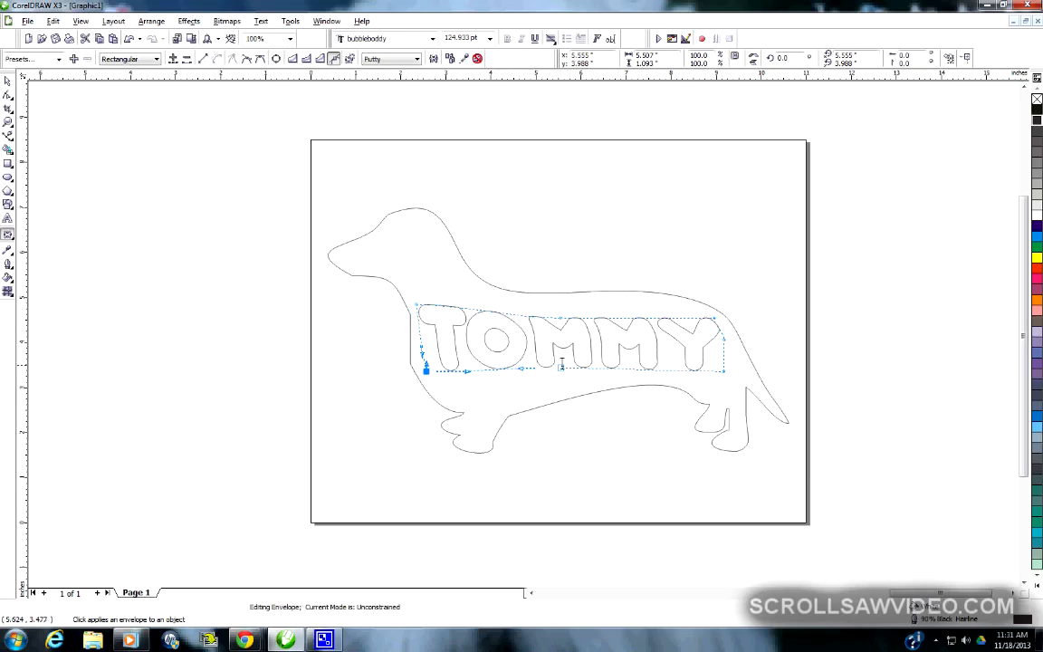
Pull the envelope's middle nodes toward the belly and back, and arch its upper edge above the letter T
drag(559, 365, 558, 383)
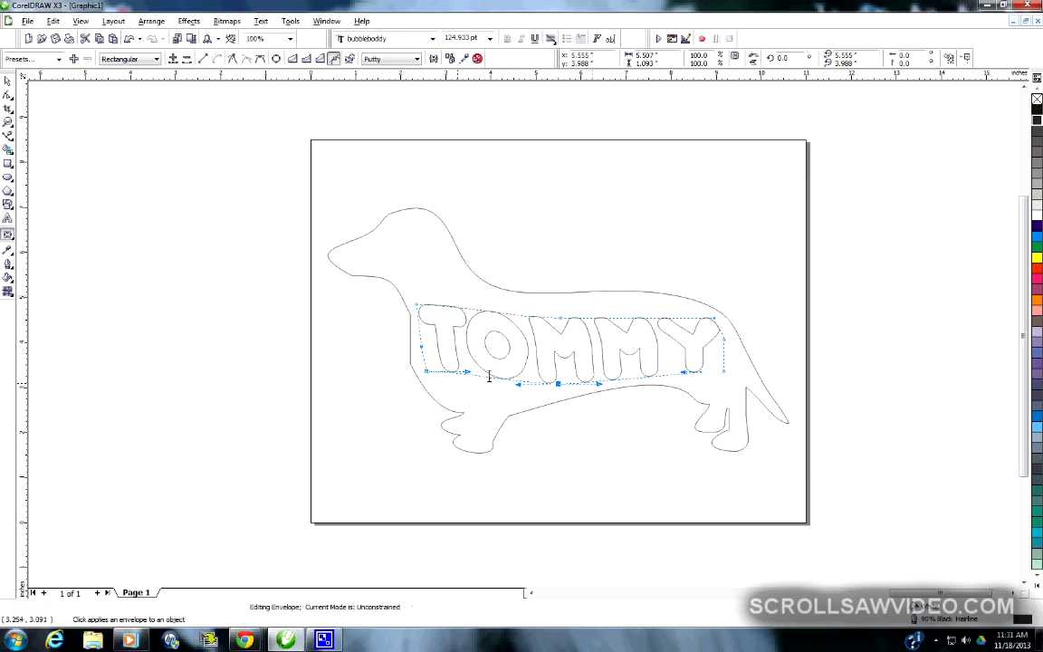
drag(558, 316, 562, 302)
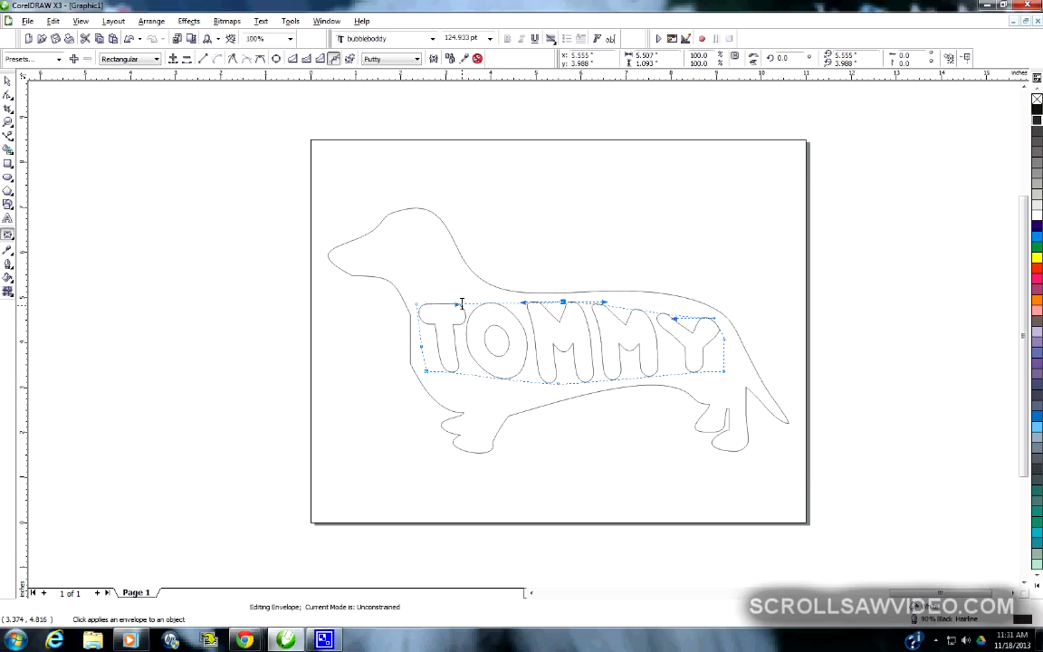
drag(457, 303, 424, 277)
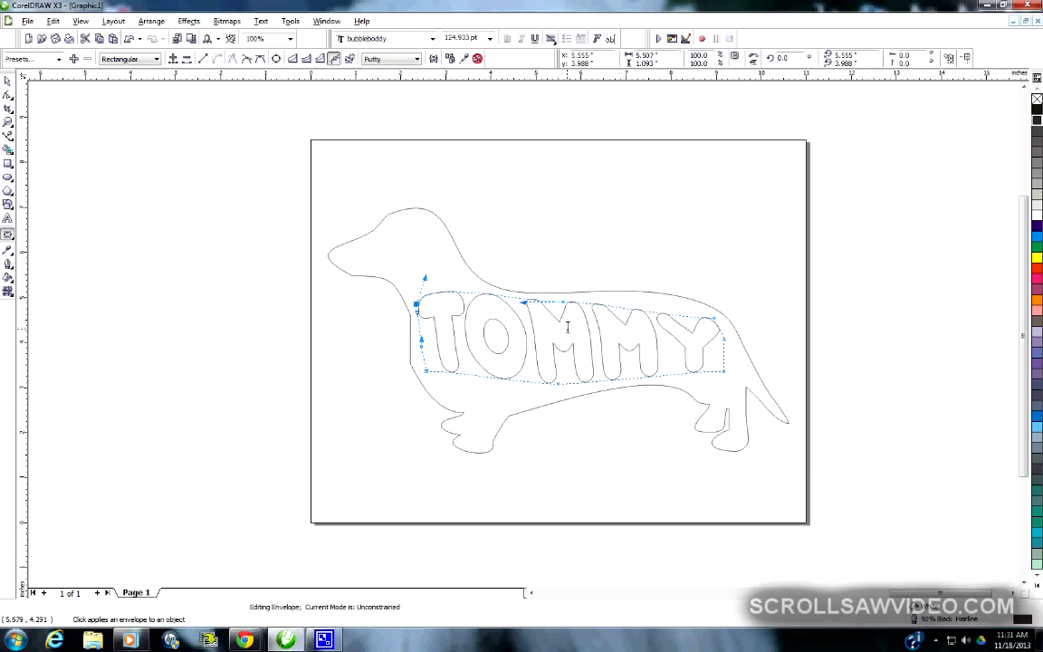
Curve the envelope's upper and lower edges around the letter Y to follow the dog's rump
click(715, 318)
drag(674, 318, 674, 297)
click(723, 371)
drag(687, 372, 714, 382)
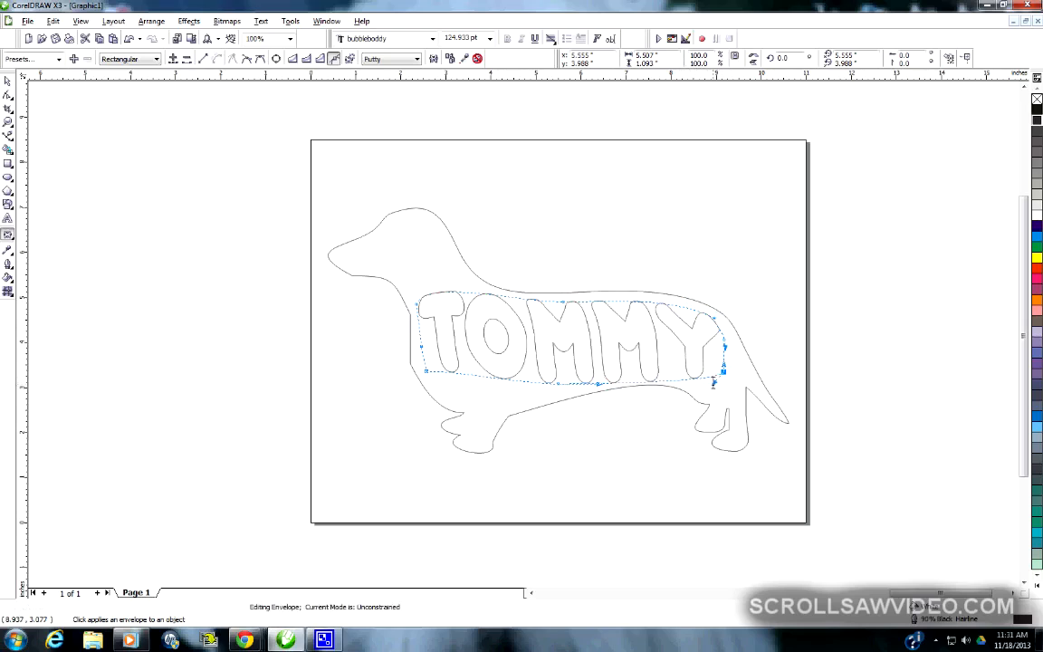
Bend the envelope's lower edge beneath the letters T and O to follow the dog's chest and belly
click(425, 370)
drag(467, 369, 447, 409)
drag(558, 384, 599, 374)
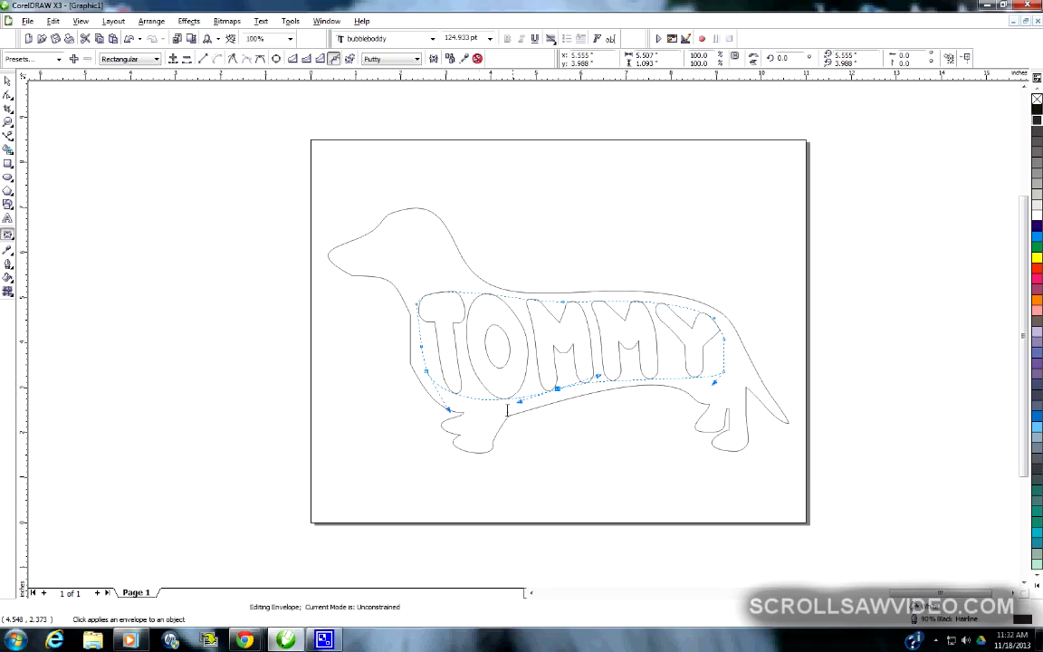
Raise the envelope corner at the letter T, refine the upper curve along the dog's back, and deselect the text
drag(417, 304, 412, 292)
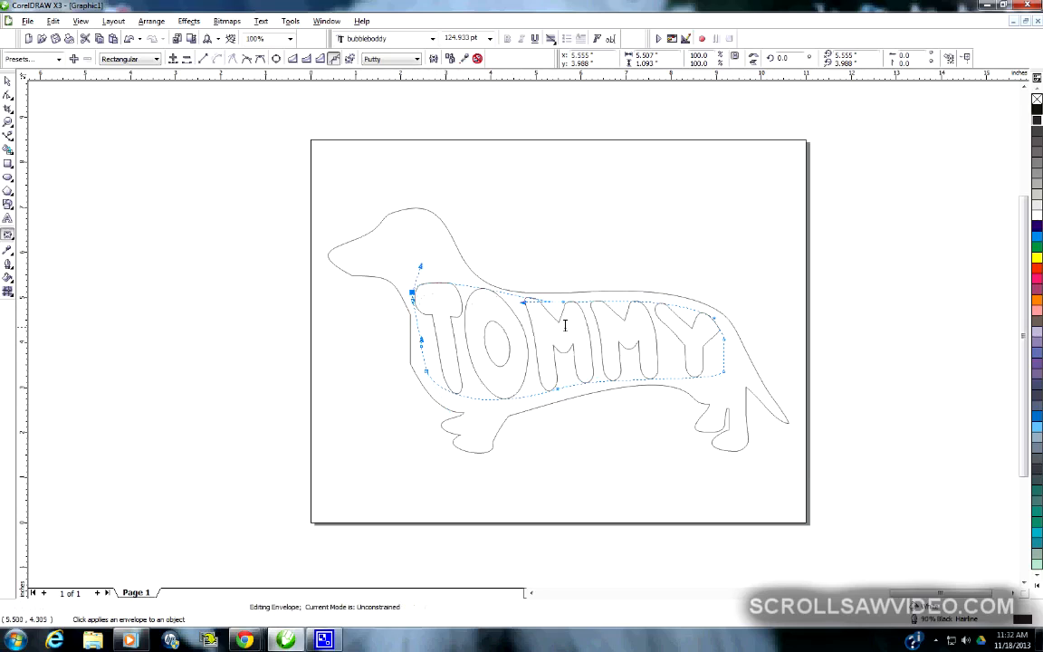
click(518, 302)
click(522, 302)
drag(523, 302, 522, 309)
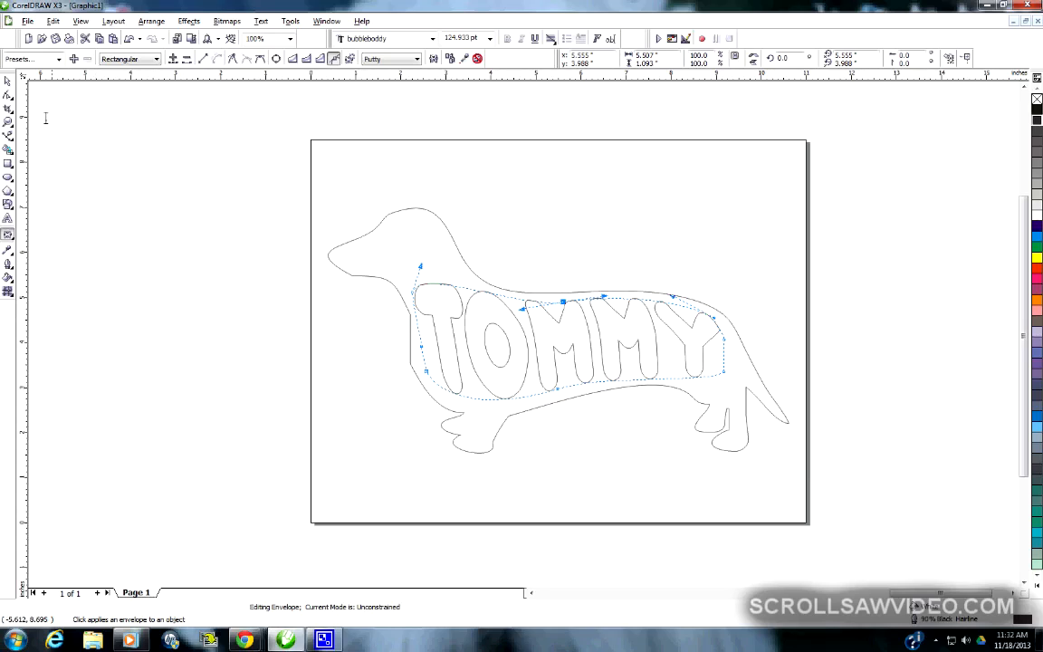
click(7, 80)
click(245, 320)
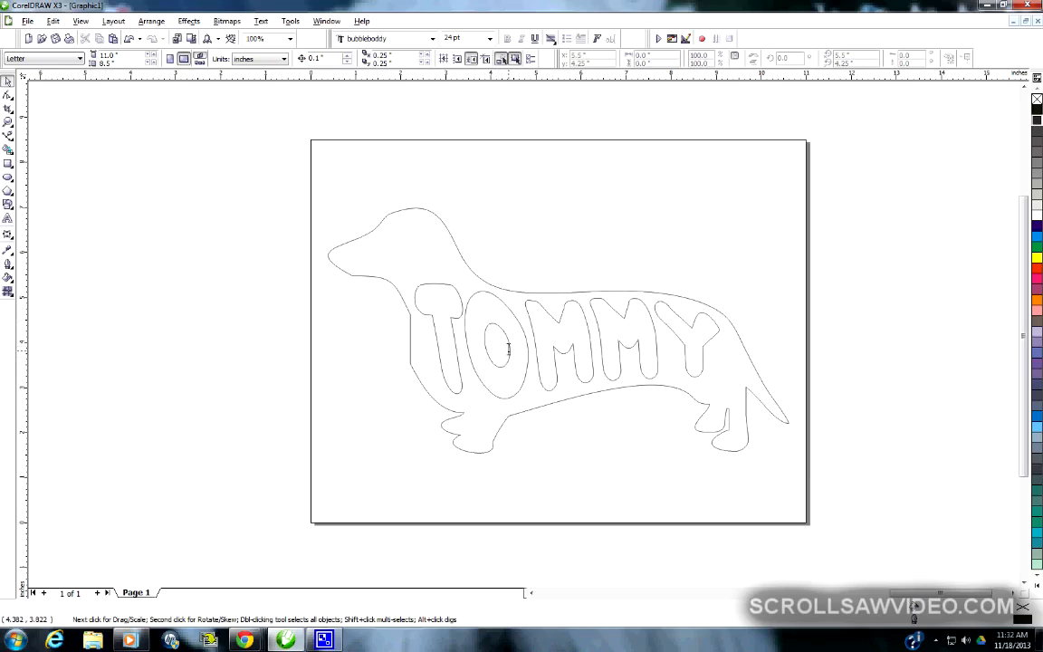
Examine the bridged letter O and the wood-grain dog samples with different TOMMY lettering styles
scroll(523, 333, down, 2)
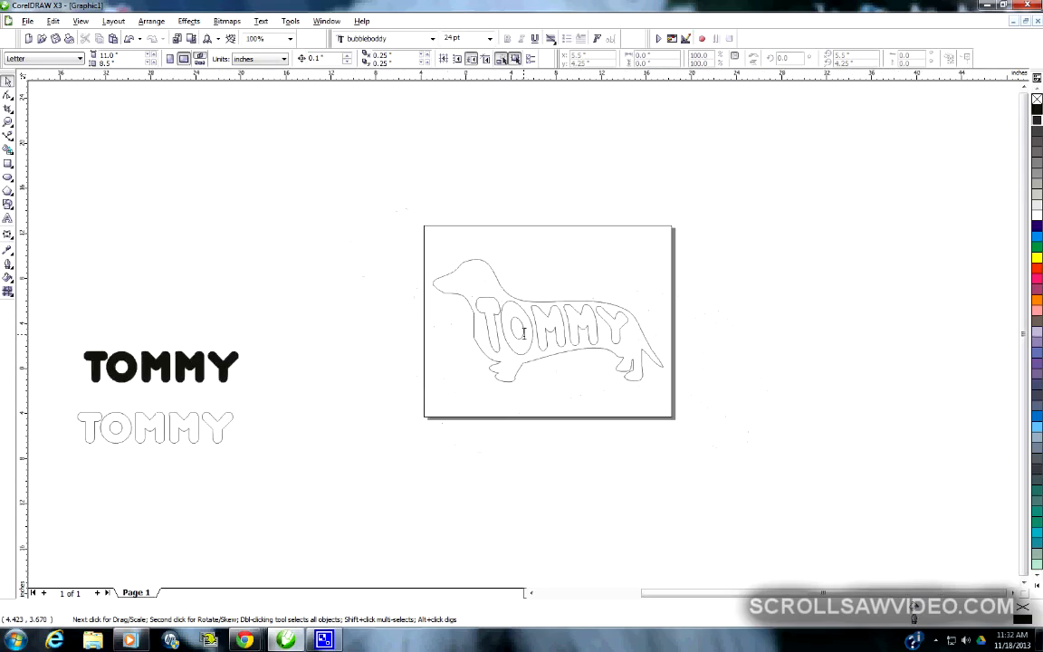
scroll(524, 334, down, 2)
scroll(523, 333, down, 3)
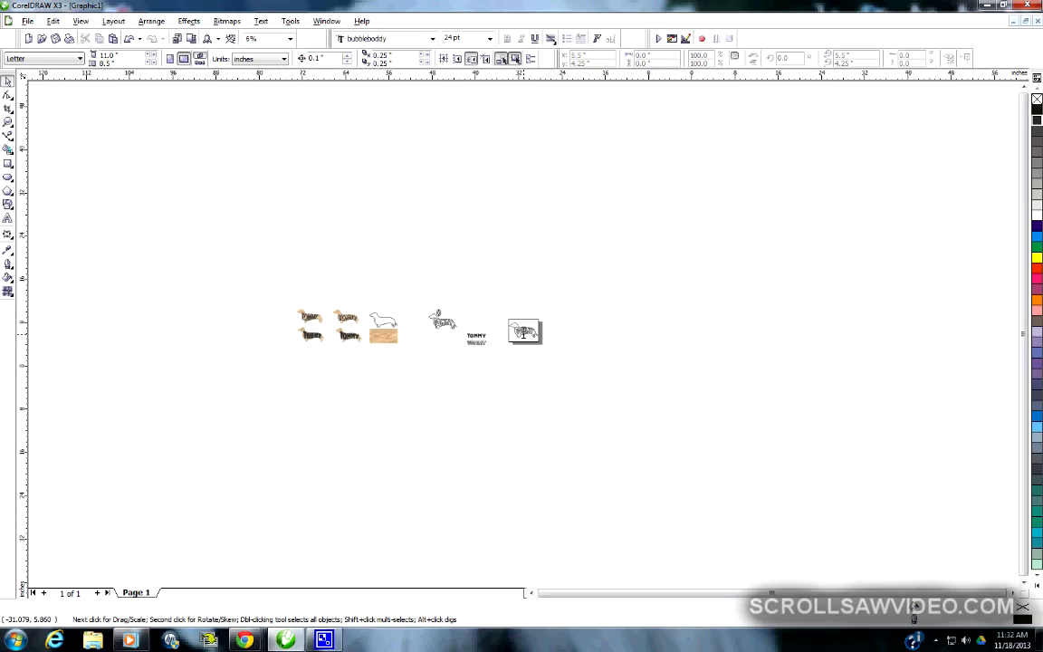
scroll(326, 318, up, 2)
scroll(534, 331, up, 2)
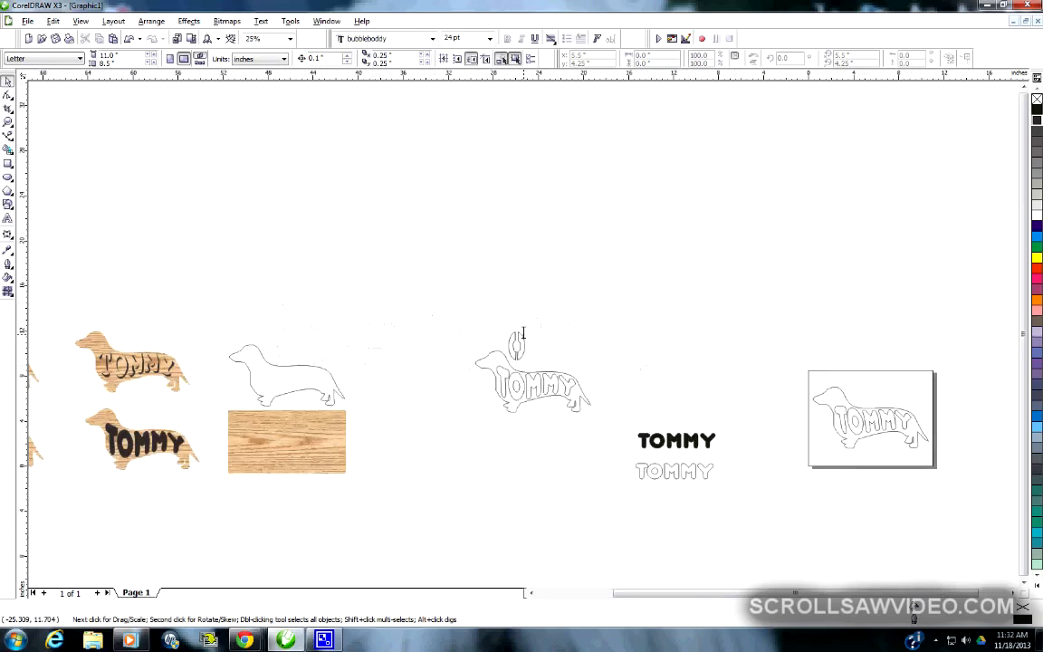
scroll(523, 333, up, 1)
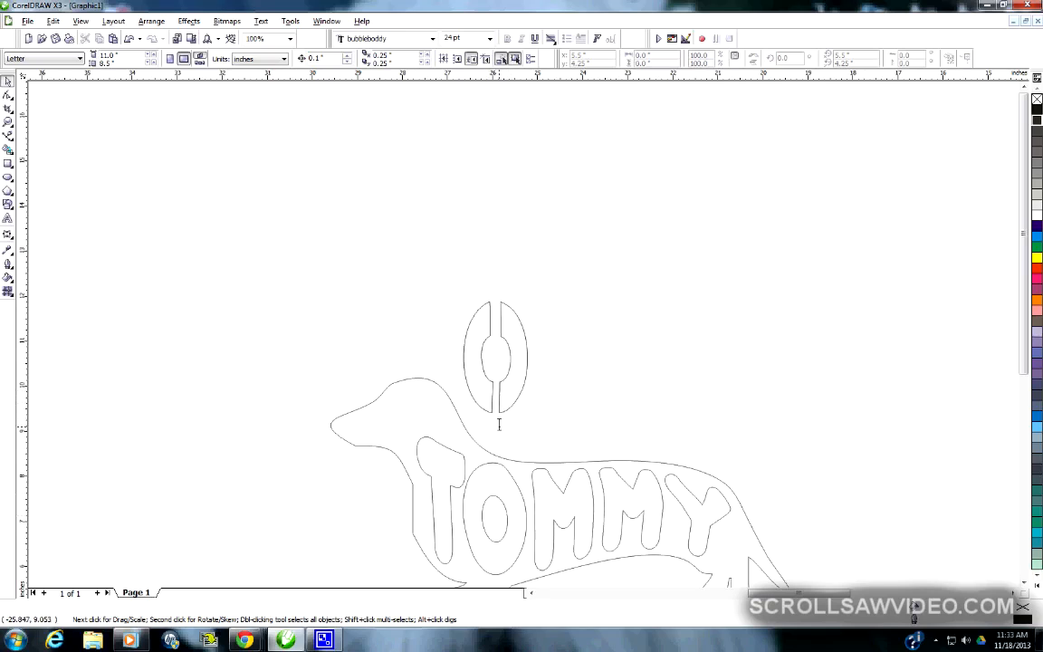
scroll(501, 384, down, 1)
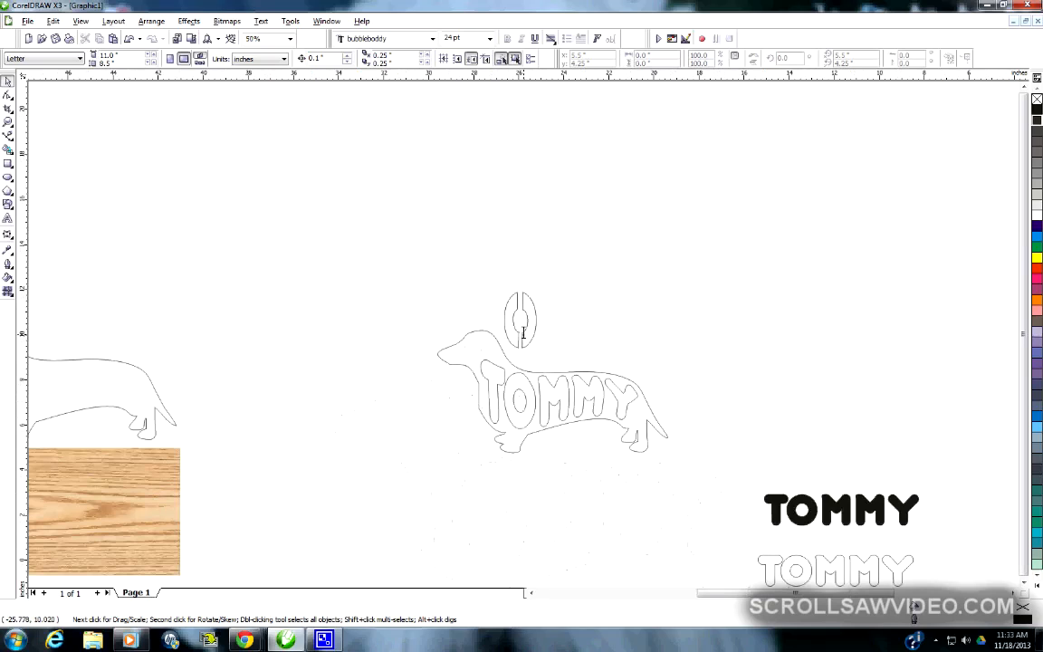
scroll(522, 333, down, 1)
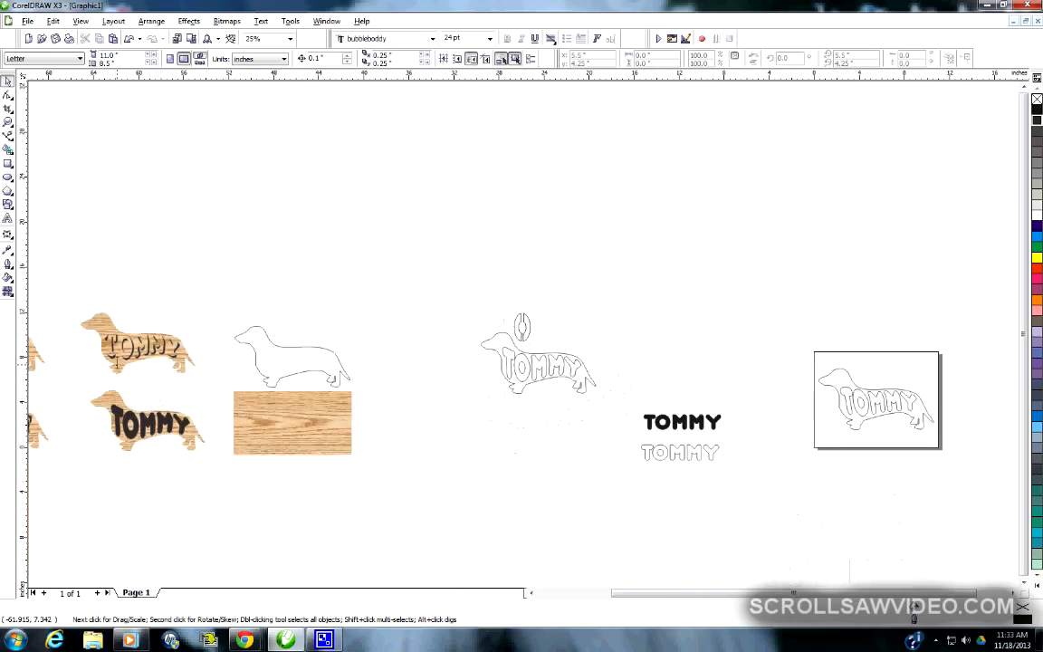
scroll(104, 321, up, 1)
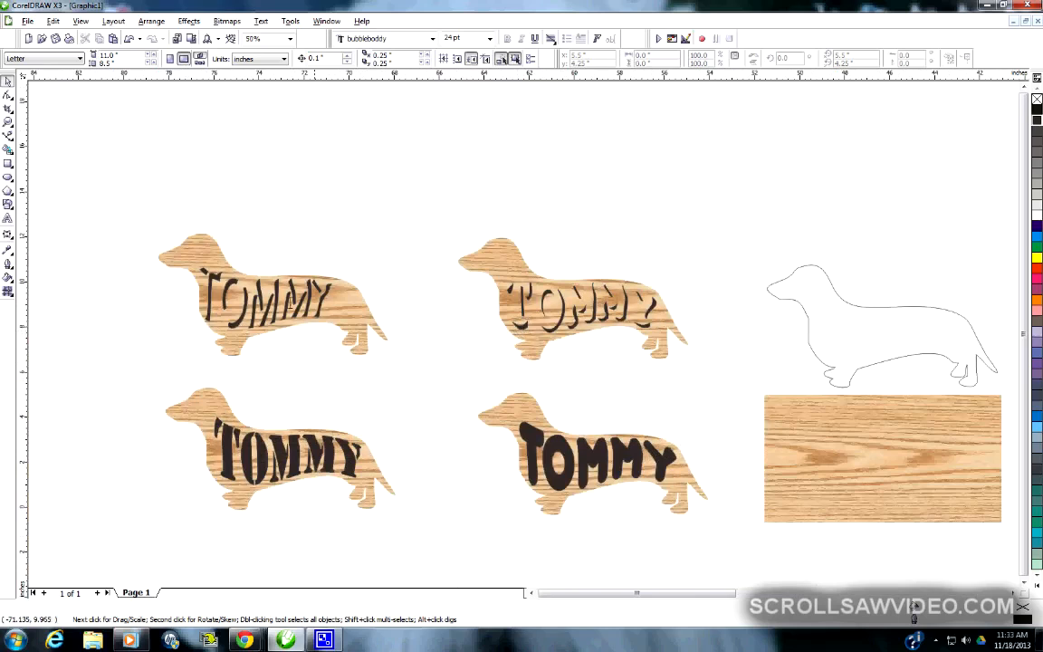
scroll(521, 323, up, 1)
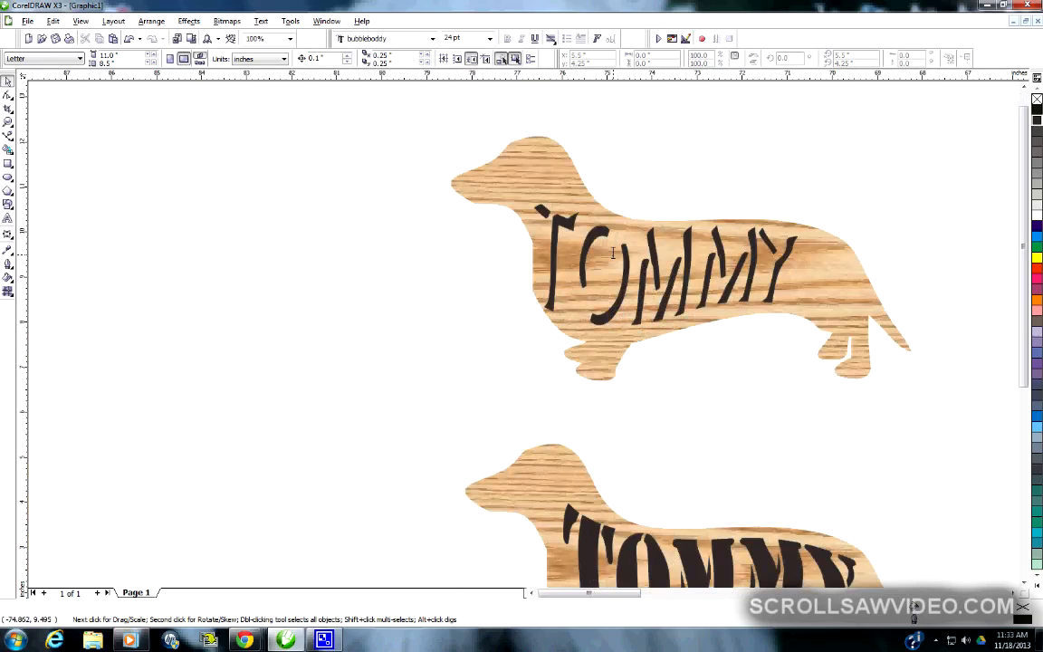
scroll(438, 297, down, 1)
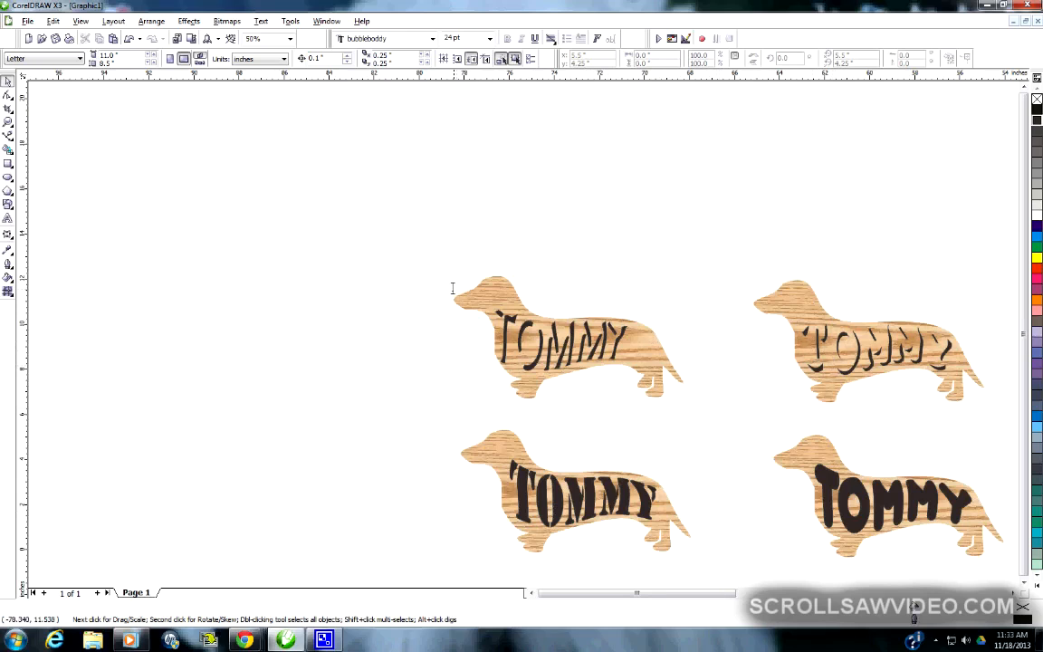
scroll(509, 323, down, 1)
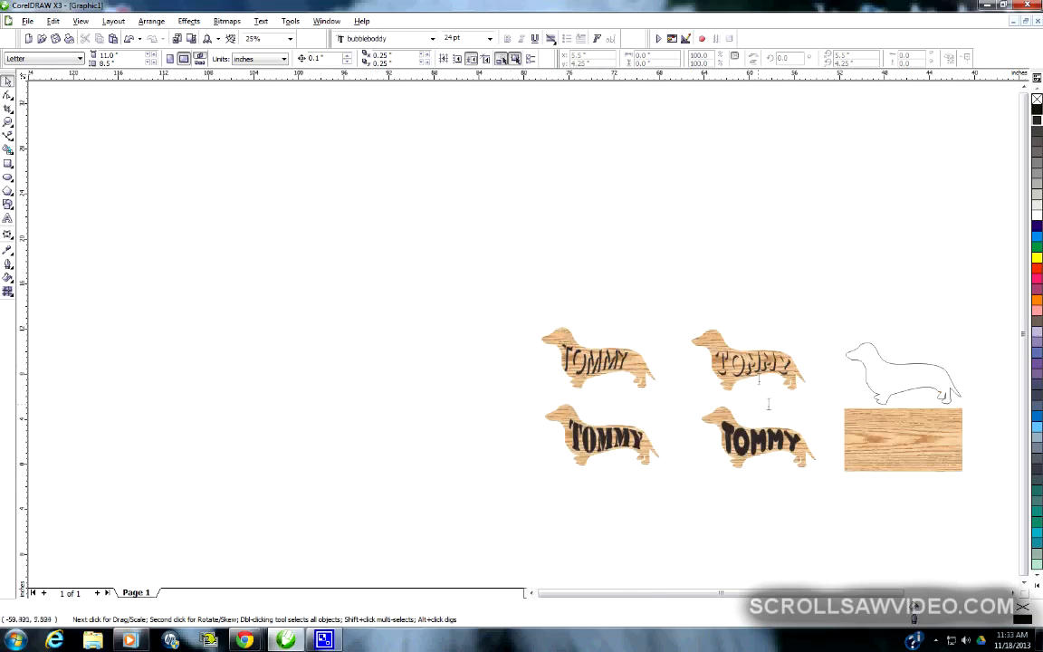
Place the wood-grain bitmap inside the empty dachshund outline with PowerClip, and deselect the result
scroll(523, 330, up, 1)
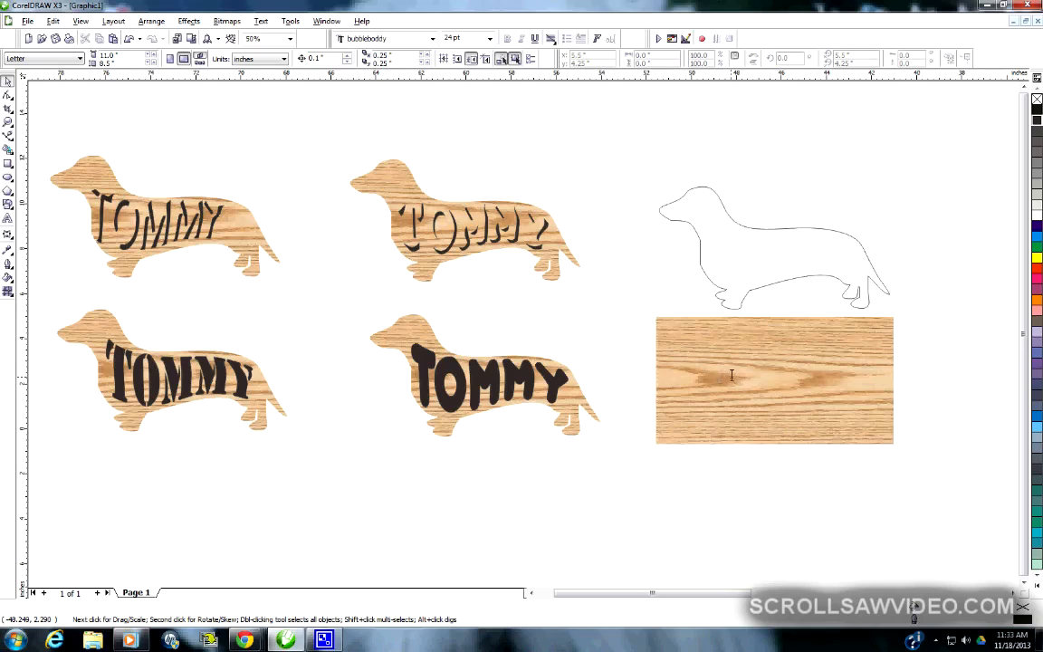
click(774, 369)
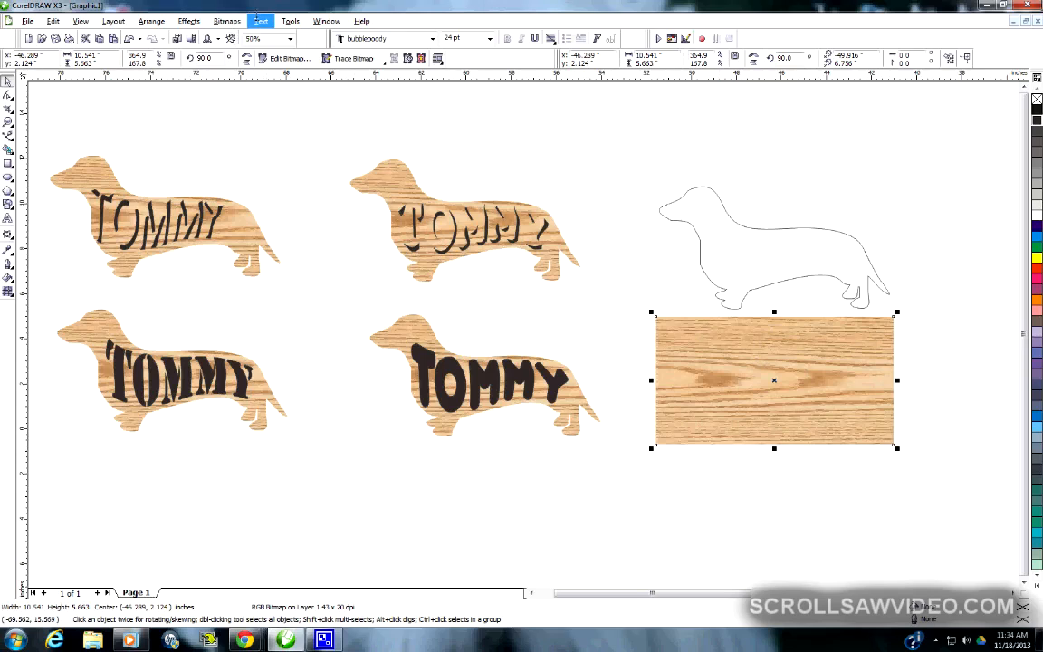
click(180, 16)
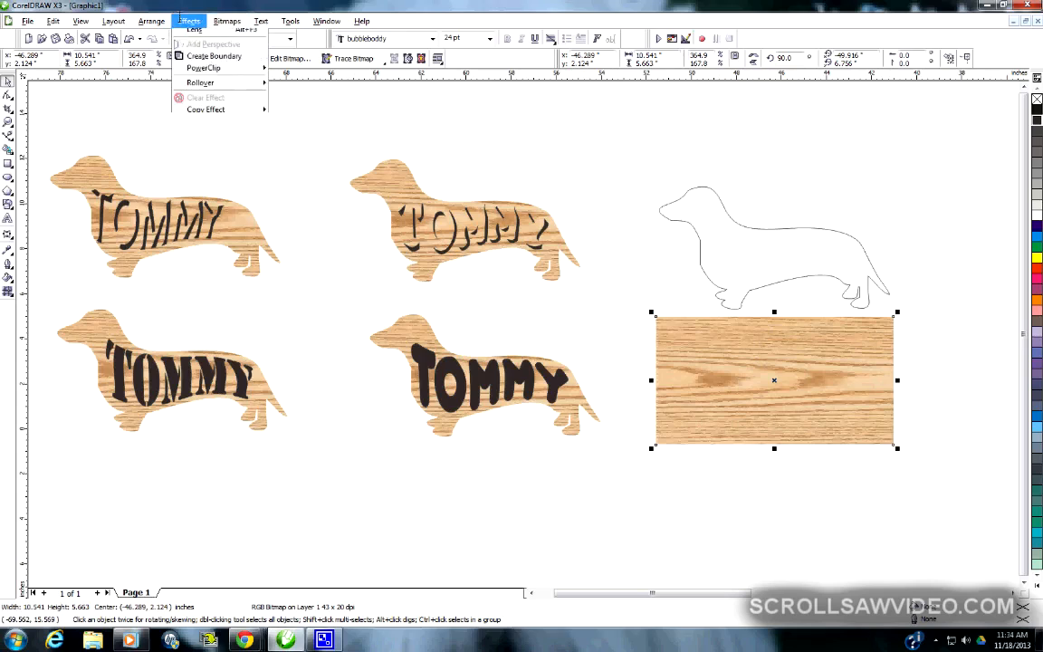
mouse_move(204, 180)
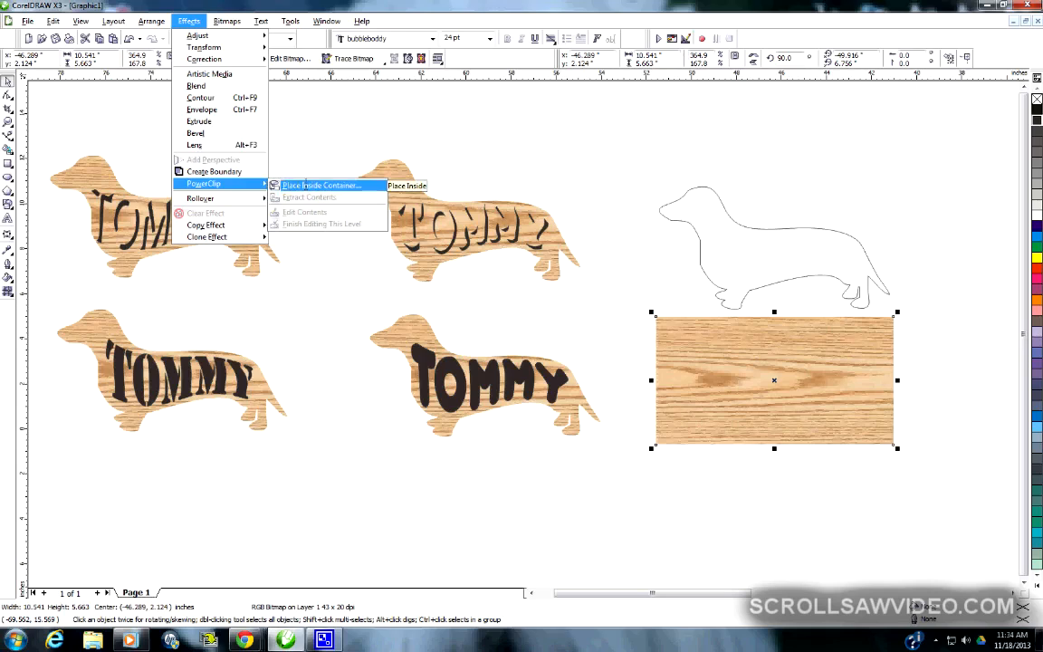
click(304, 183)
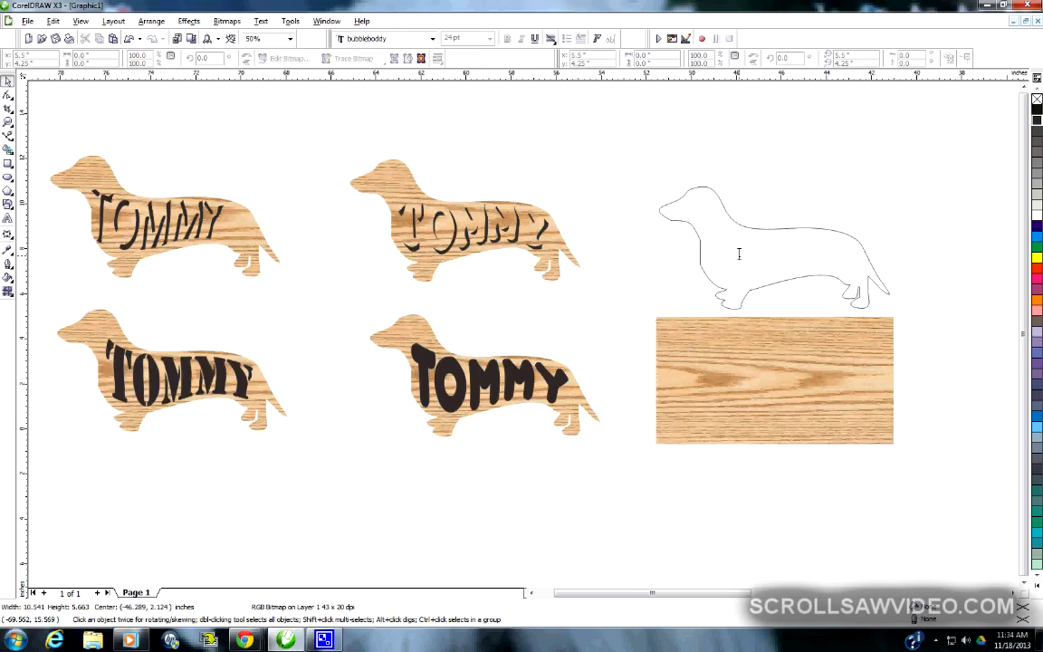
click(738, 254)
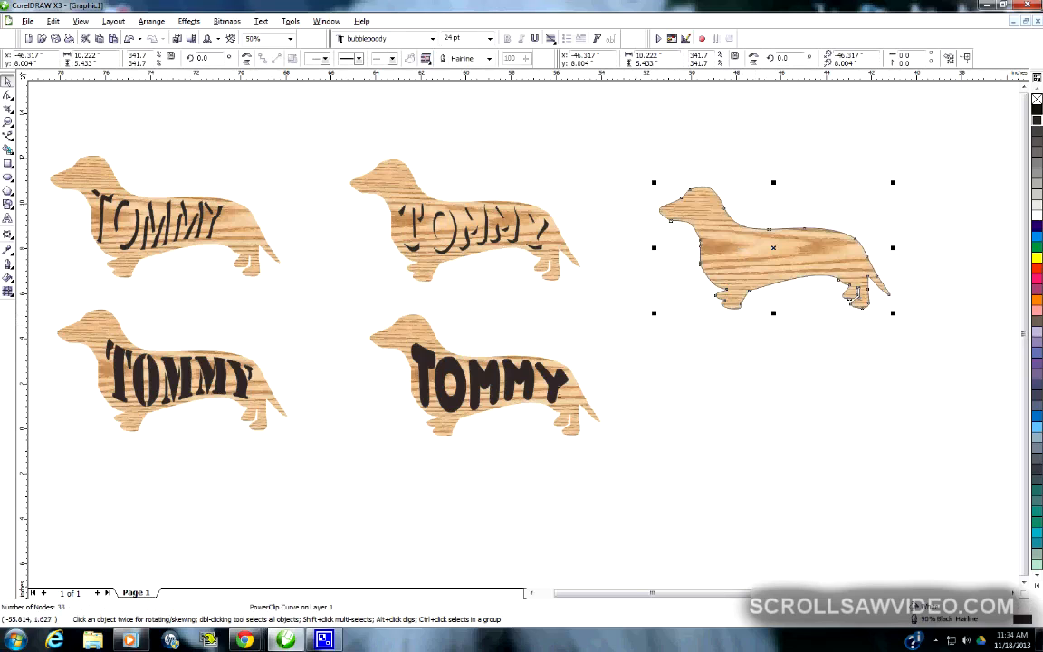
click(796, 372)
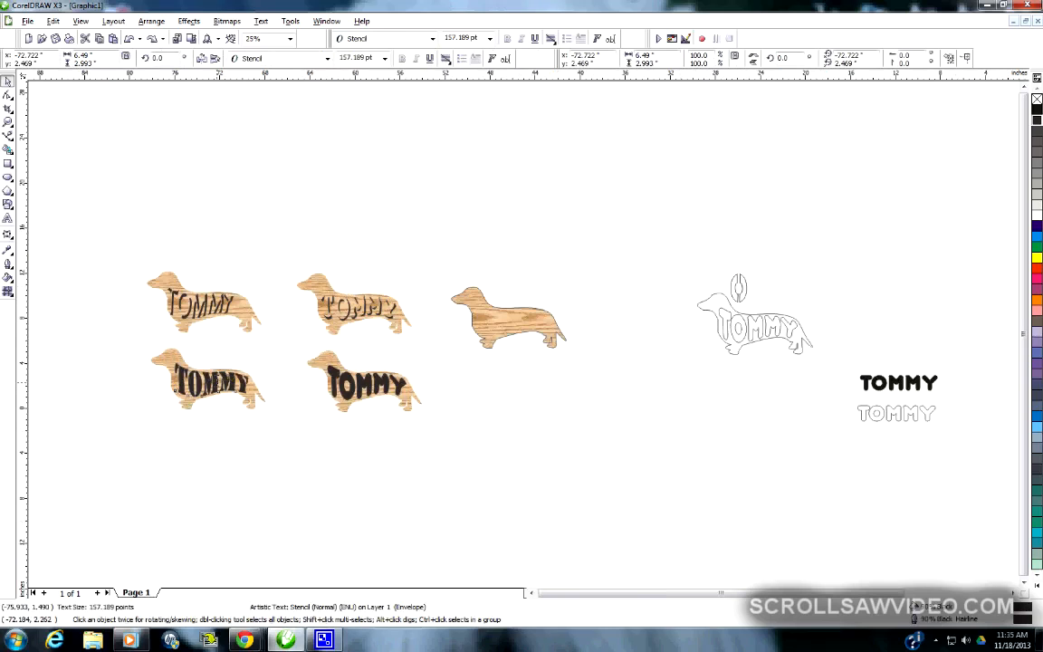
Move the stencil-font TOMMY text from its wood-grain sample dog onto the body of the newly filled dachshund
drag(237, 378, 510, 319)
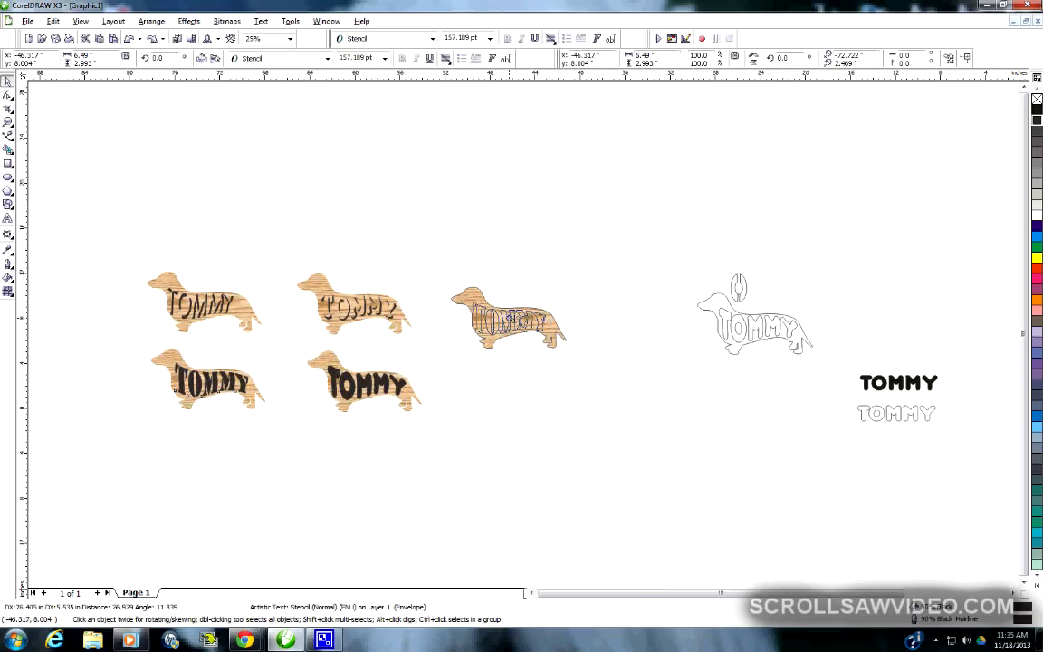
drag(509, 319, 509, 318)
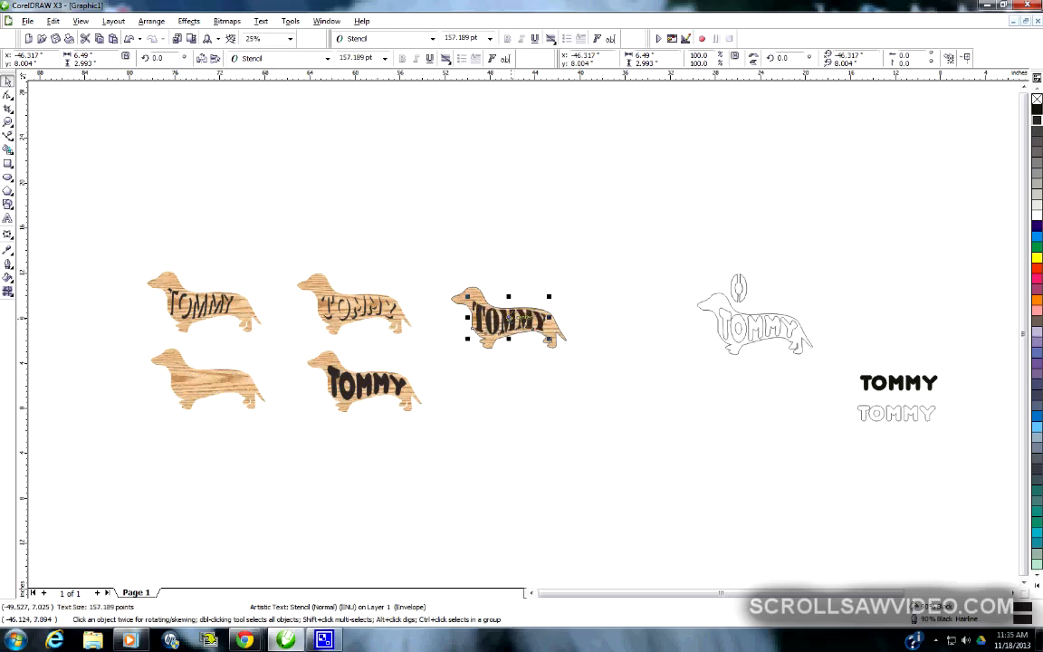
scroll(489, 321, up, 1)
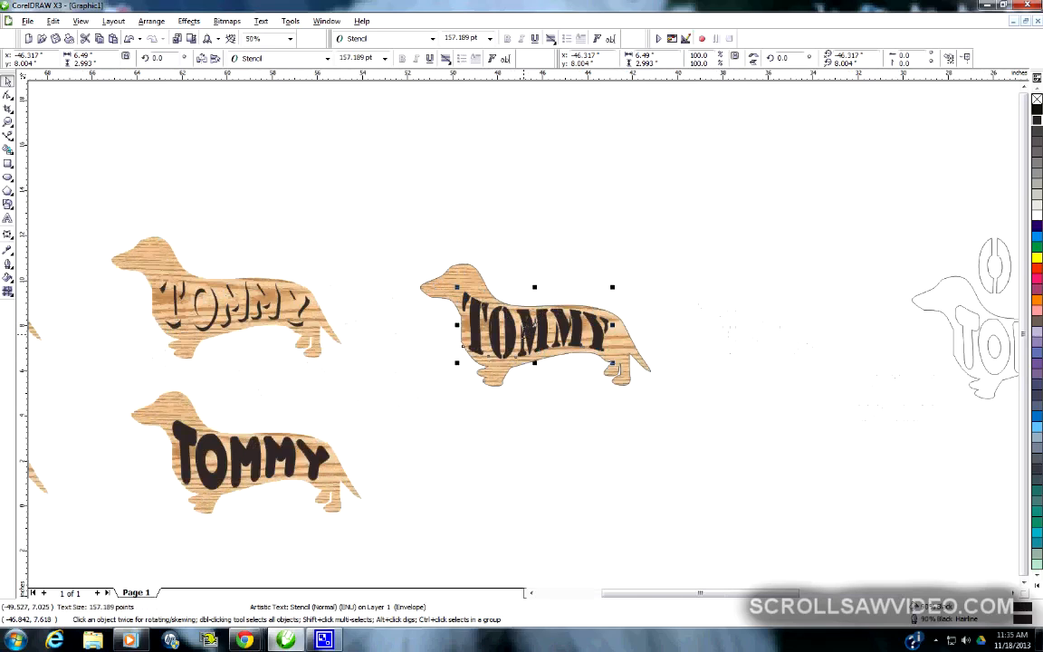
scroll(523, 330, up, 1)
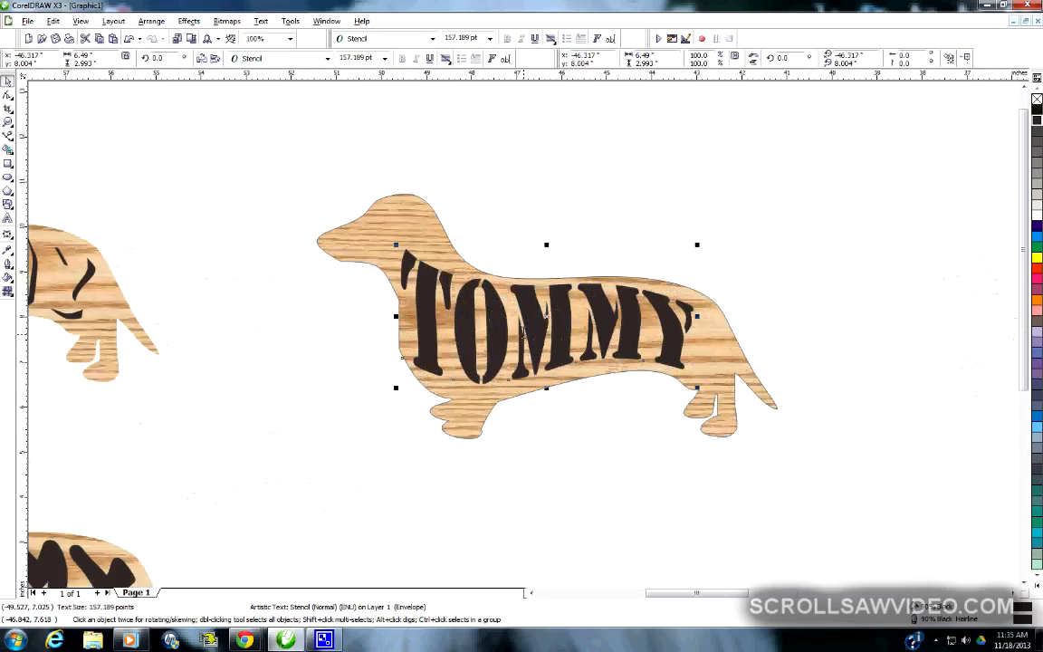